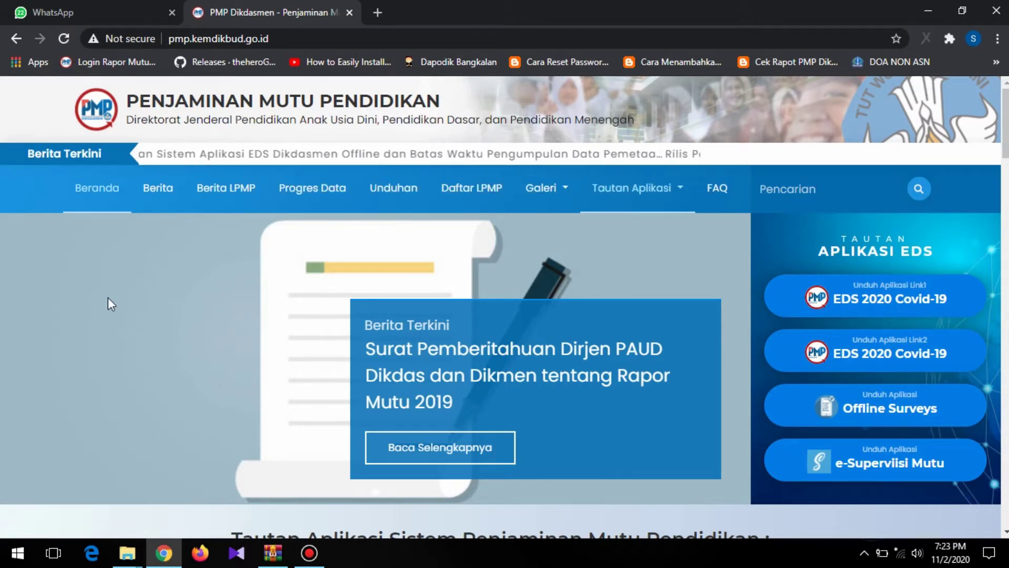
- Switch to the EDS OFFLINE 2020 folder in File Explorer and launch the EDS_2020.COVID-19.exe installer
mouse_move(618, 194)
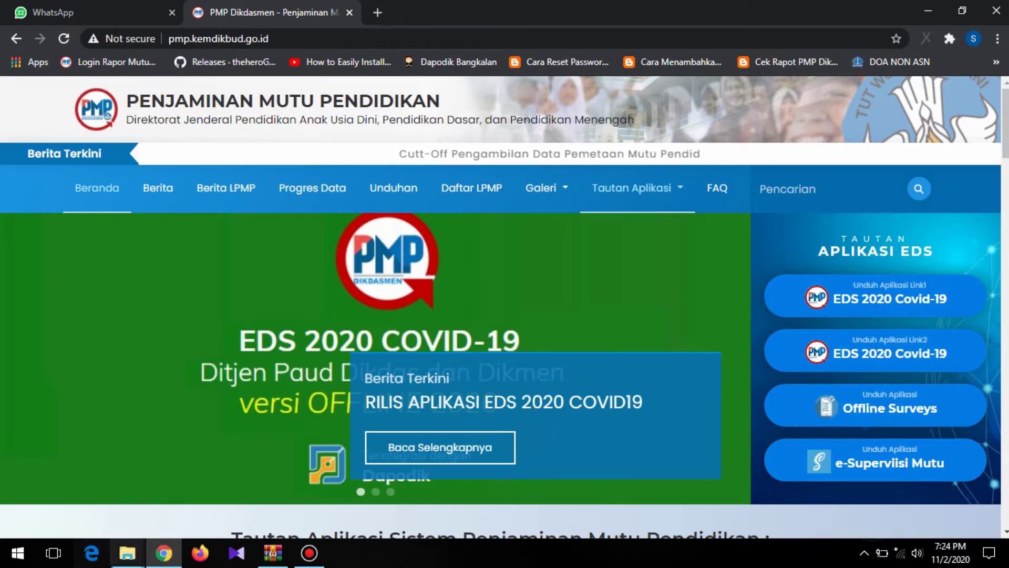
mouse_move(118, 564)
left_click(106, 514)
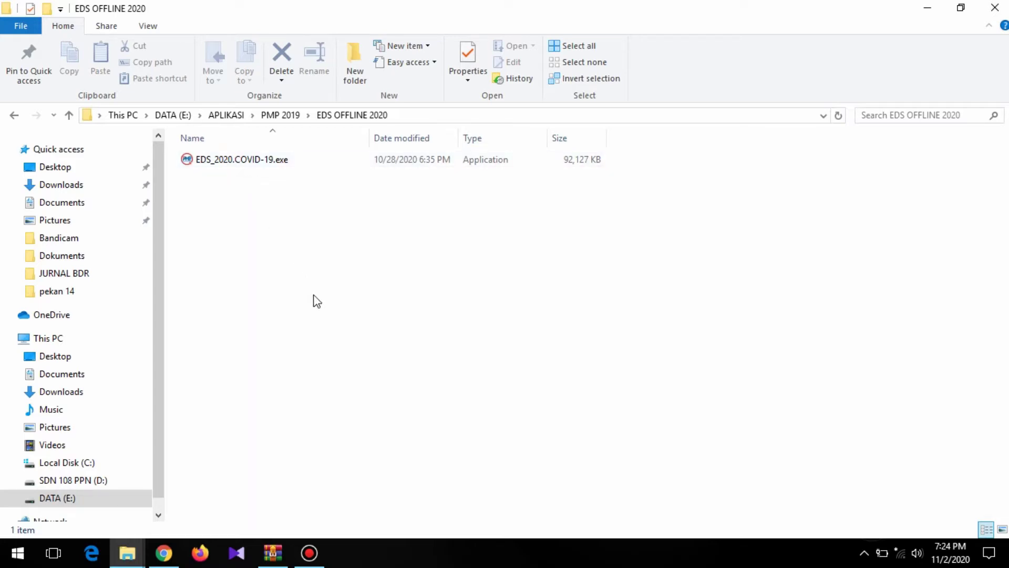
left_click(237, 168)
right_click(235, 163)
left_click(198, 200)
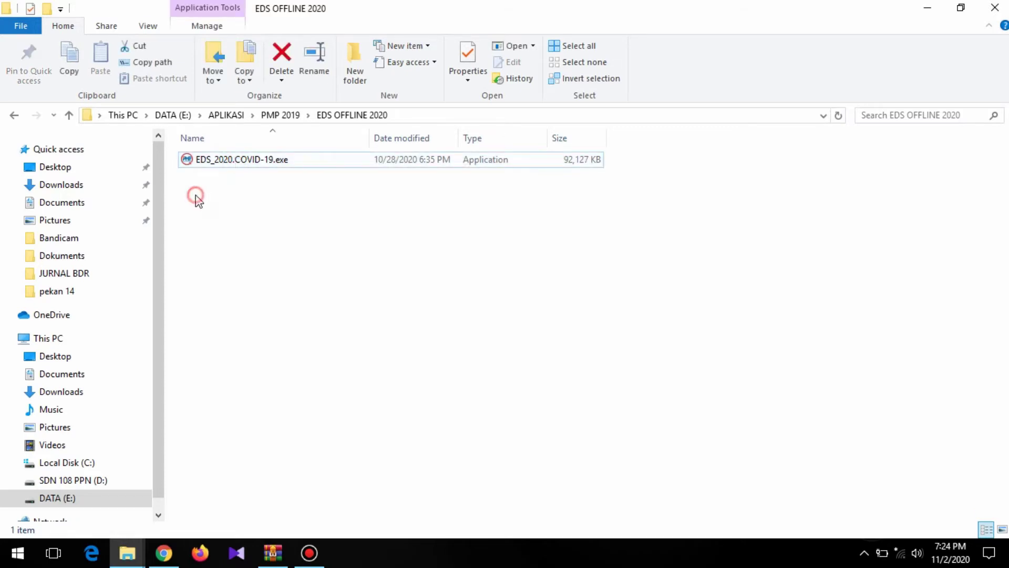
left_click(223, 166)
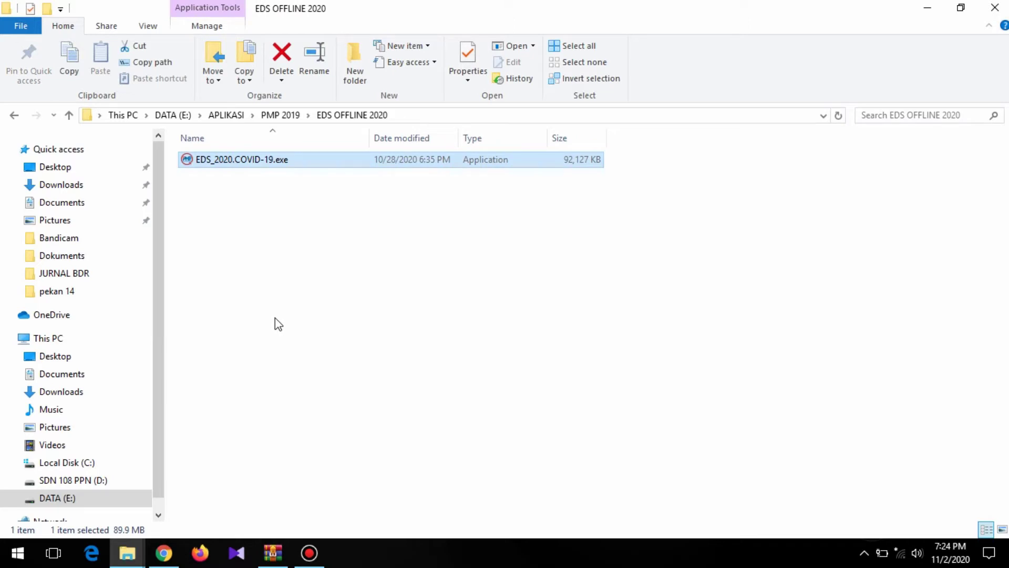
double_click(249, 160)
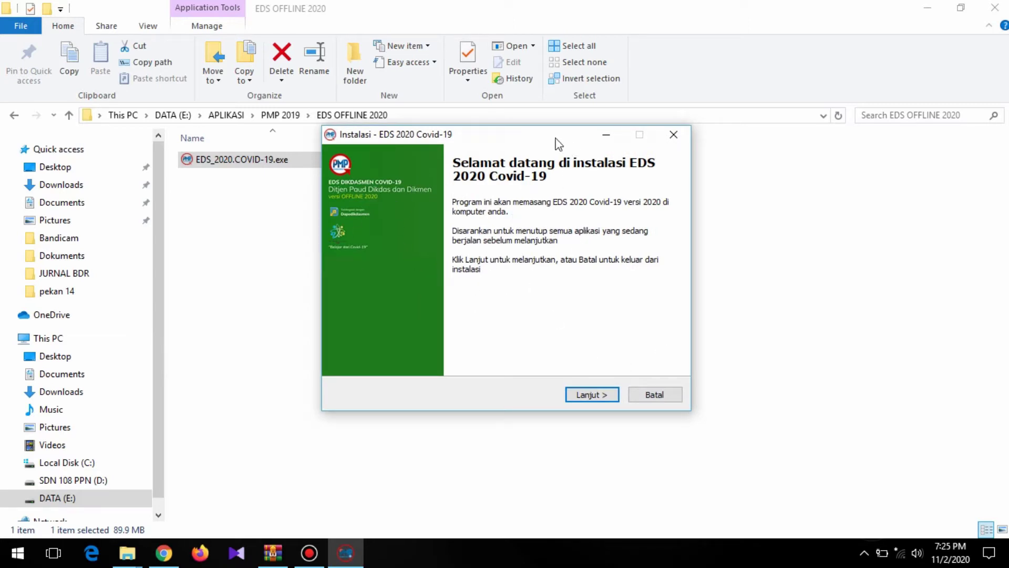
- Accept the licence agreement and install EDS 2020 Covid-19 with the default destination and Start Menu folders
left_click_drag(559, 145, 584, 155)
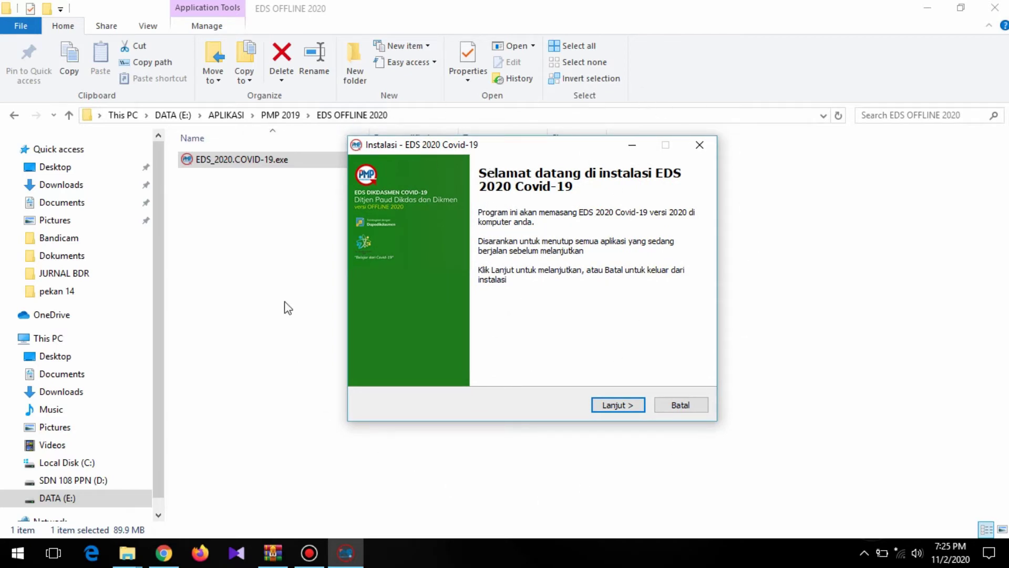
left_click(620, 405)
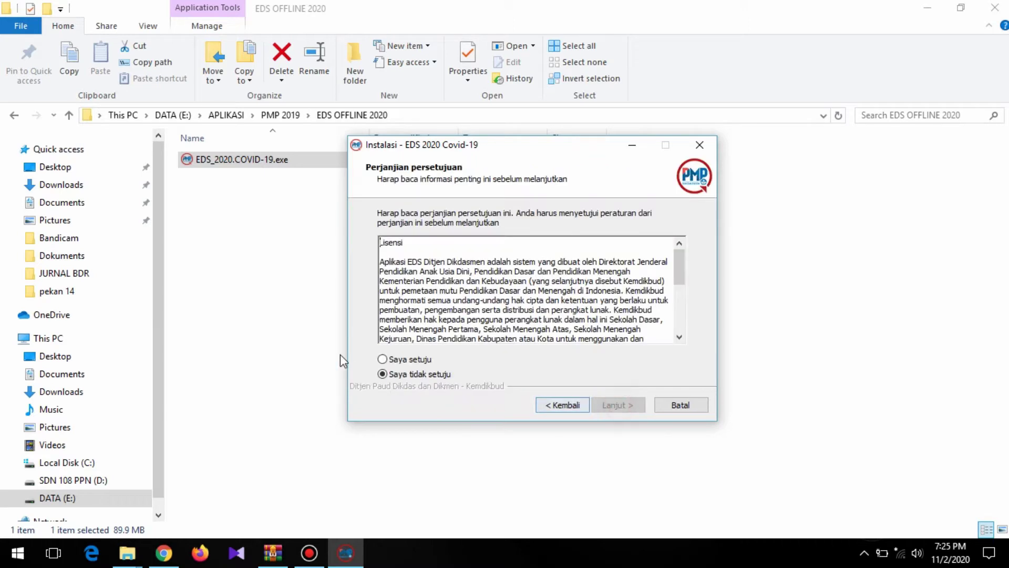
left_click(408, 361)
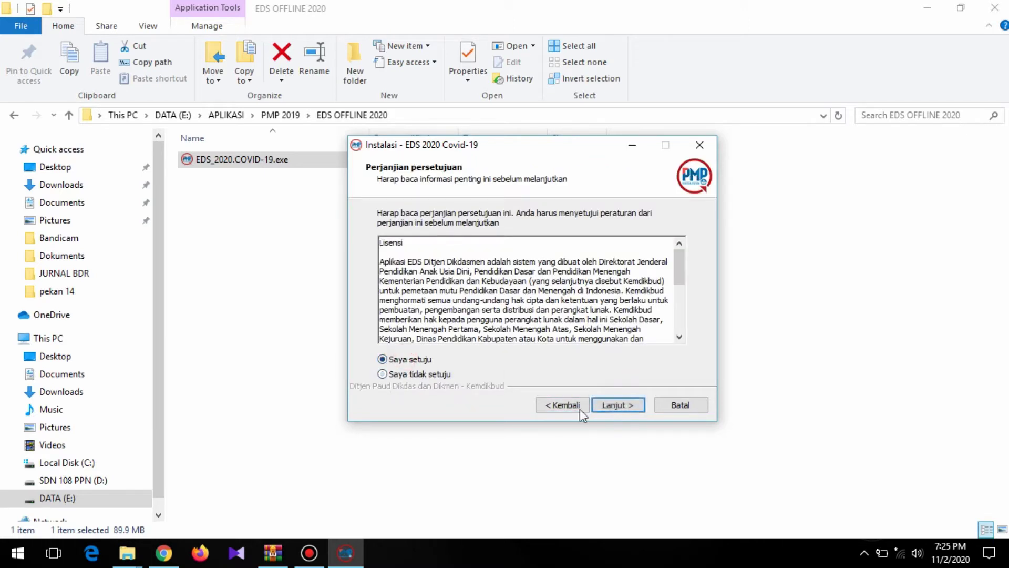
left_click(623, 407)
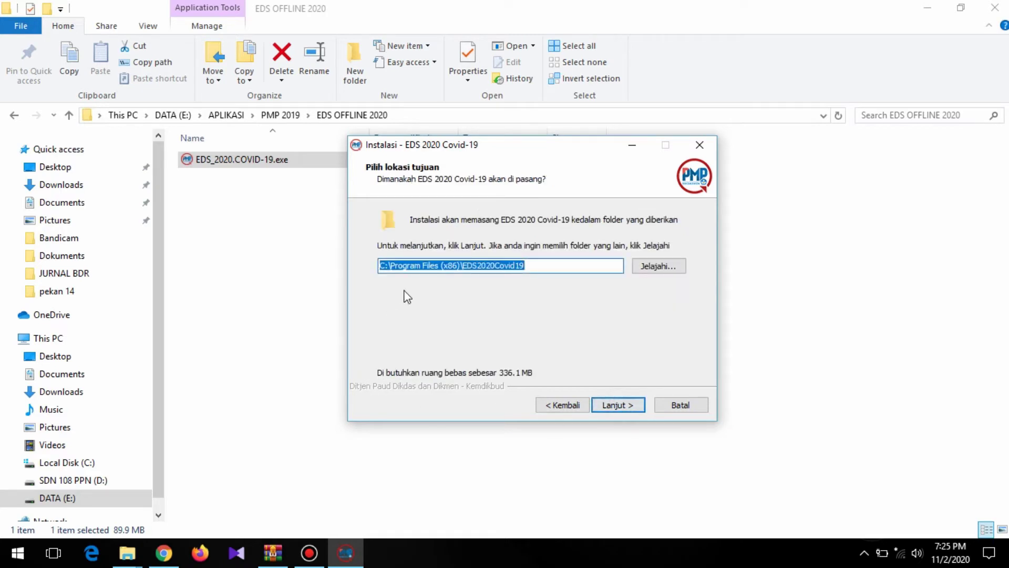
left_click(625, 405)
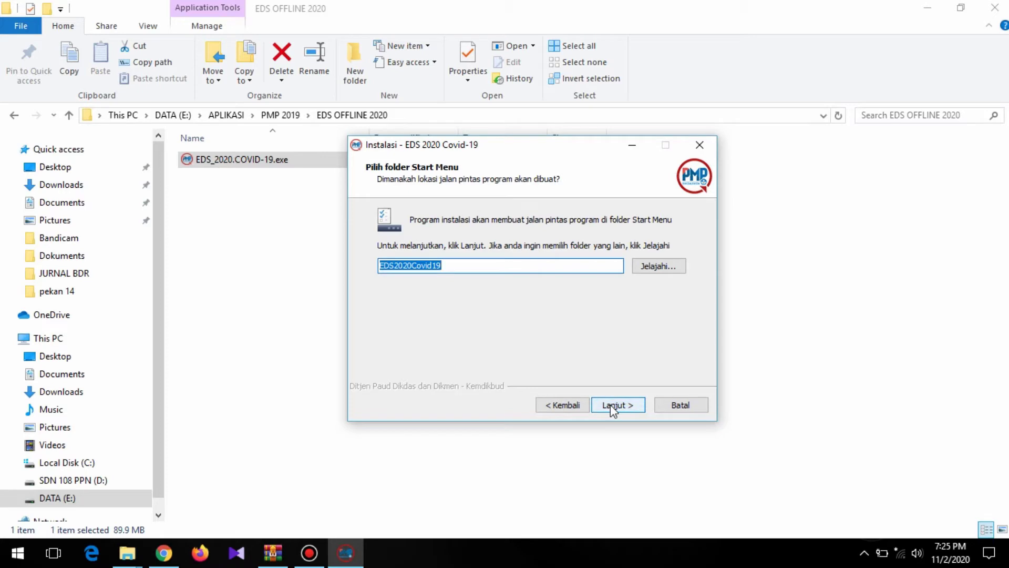
left_click(613, 410)
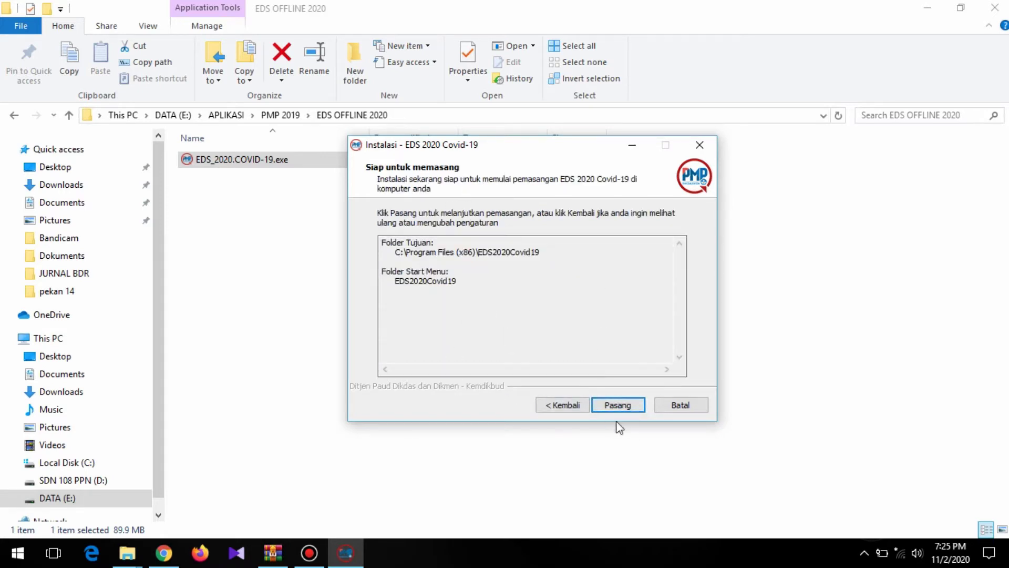
left_click(619, 404)
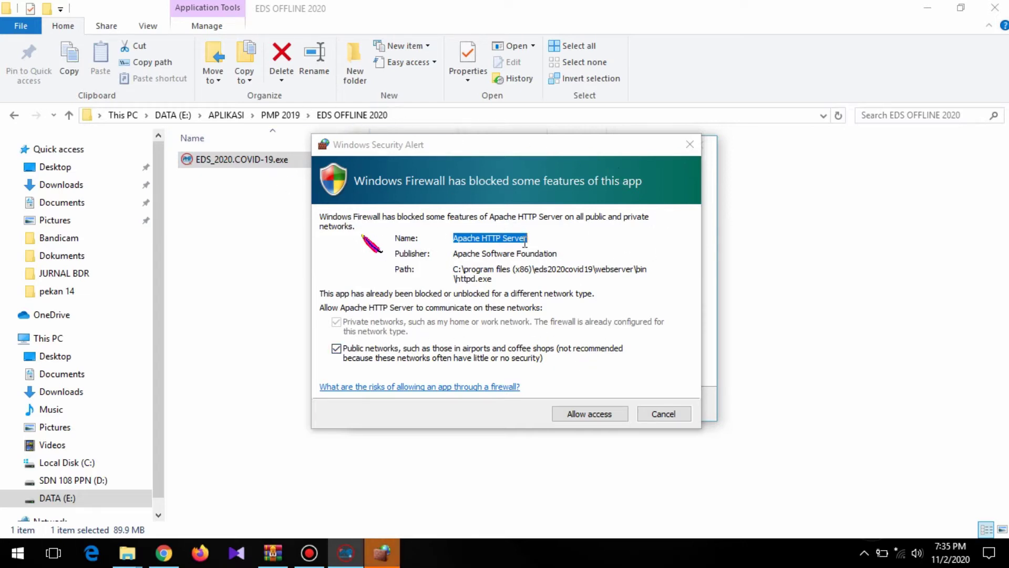
- Allow Apache HTTP Server through Windows Firewall, with public networks included
left_click(475, 146)
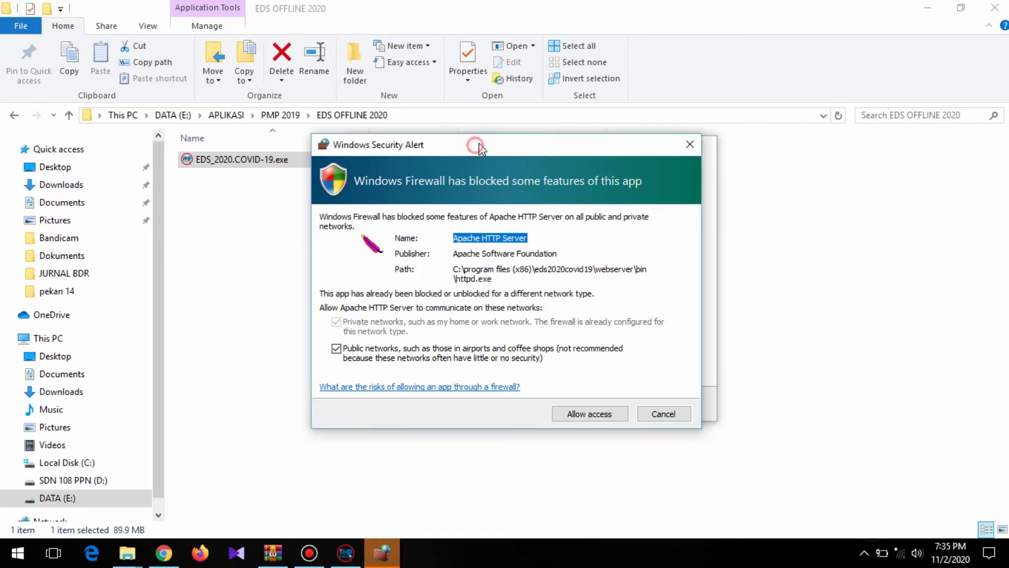
left_click_drag(475, 146, 503, 107)
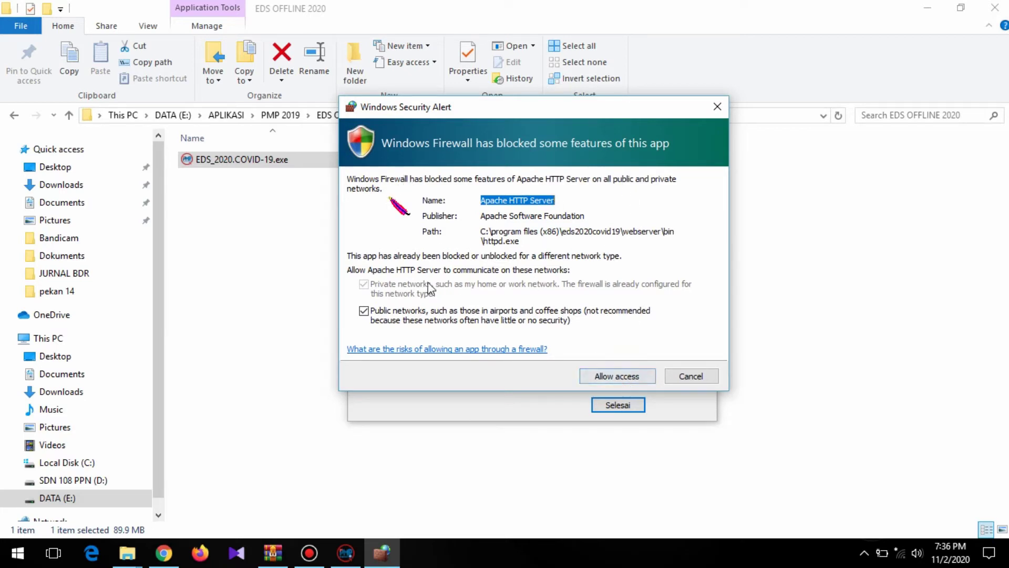
left_click(630, 382)
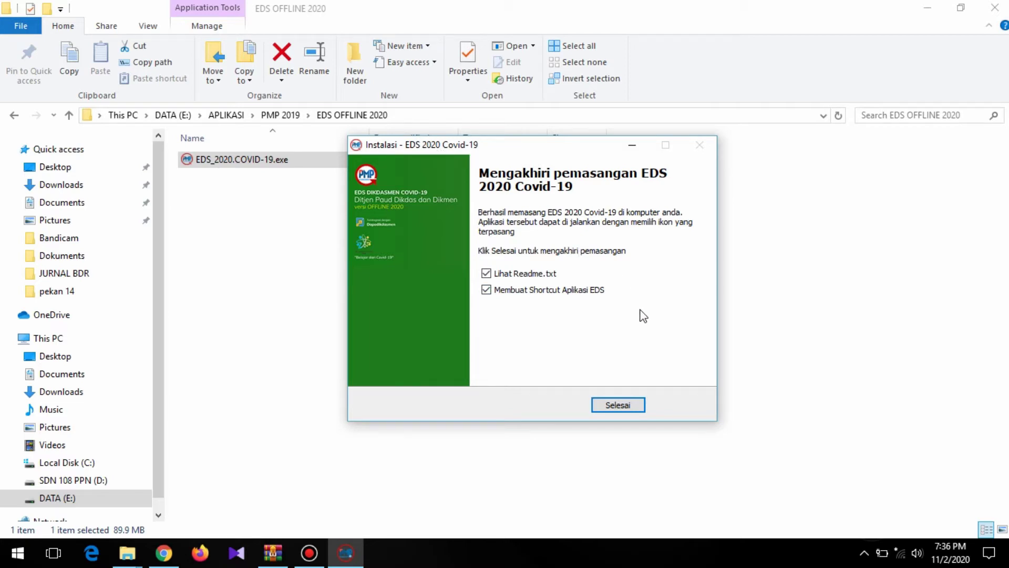
- Finish the installation with the Readme.txt option off, and switch to the EDS 2020 Covid-19 login page in Chrome
left_click(486, 273)
left_click(619, 404)
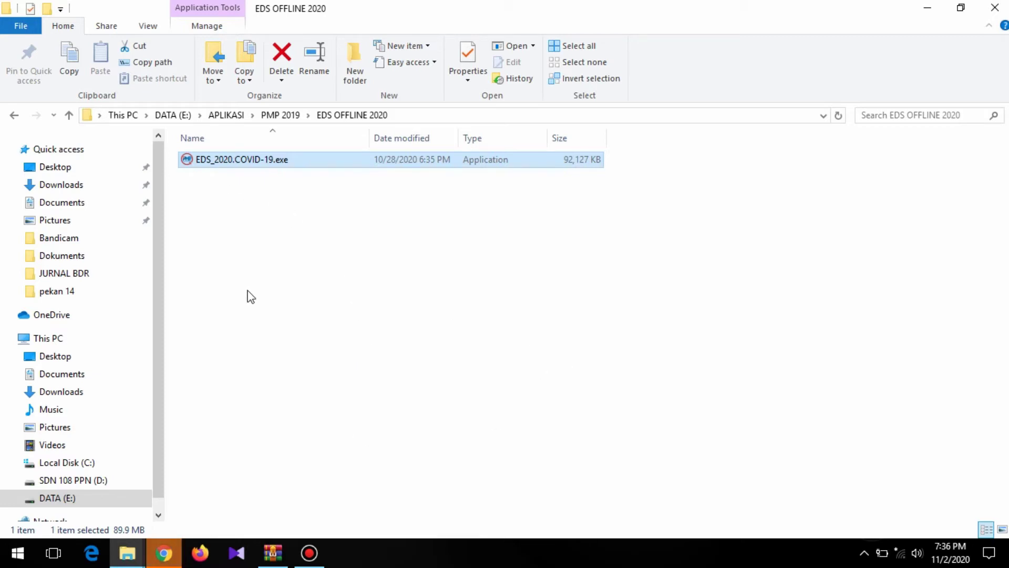
left_click(166, 549)
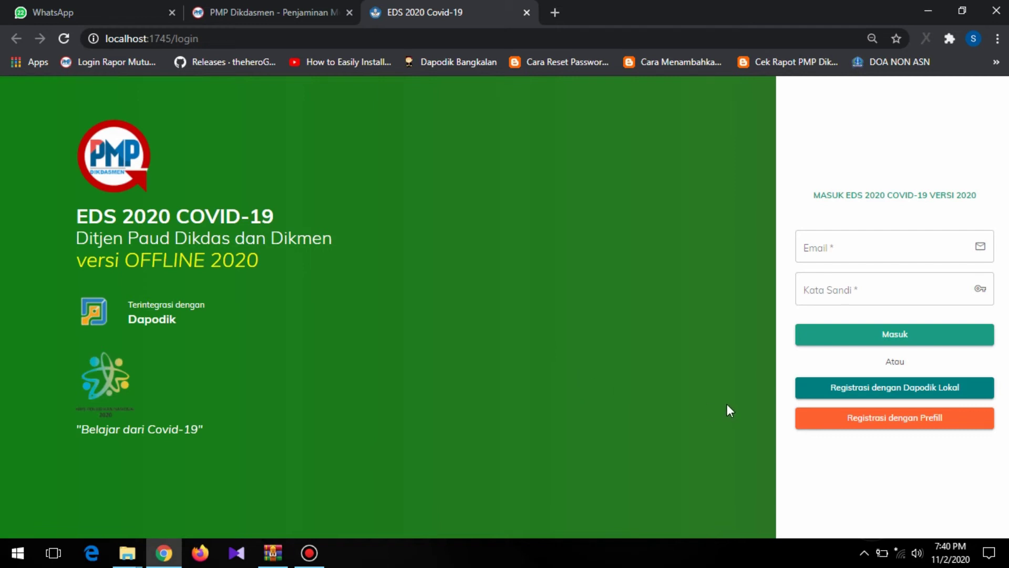
- Register through the local Dapodik with the school's NPSN and registration code, pull the data from localhost:5774, and return to the login page
left_click(921, 390)
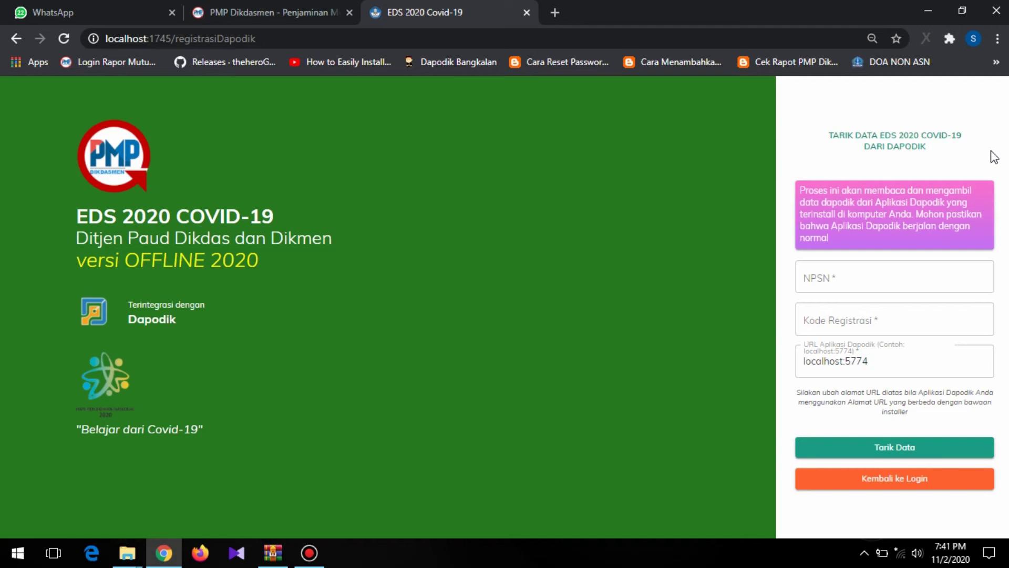
left_click(865, 277)
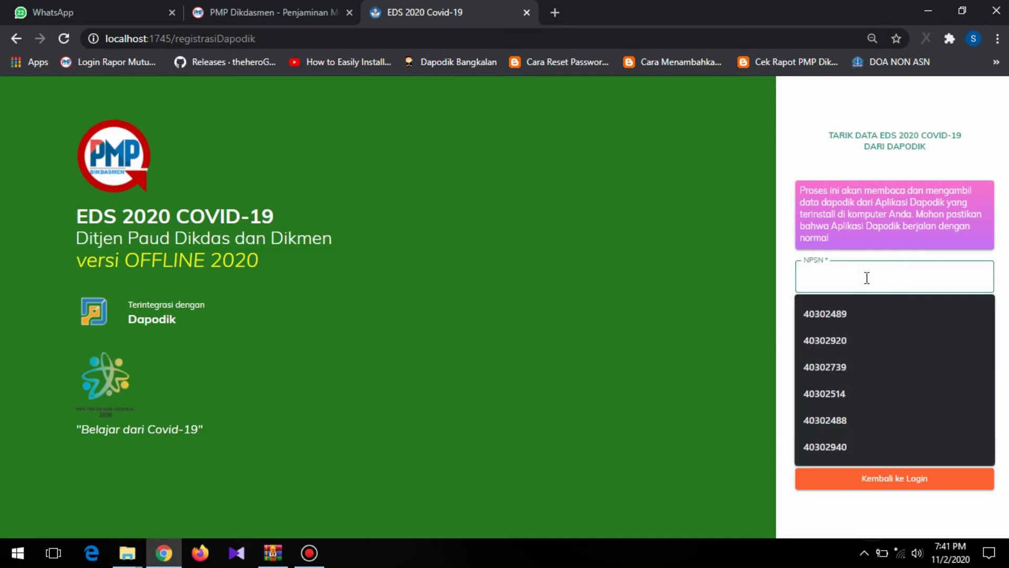
left_click(913, 260)
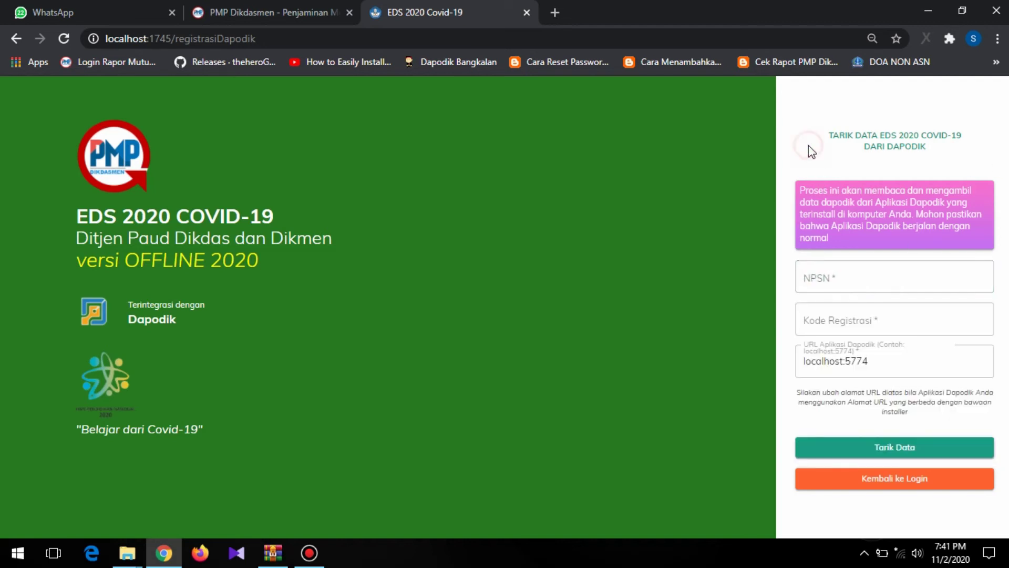
left_click(866, 281)
left_click(836, 314)
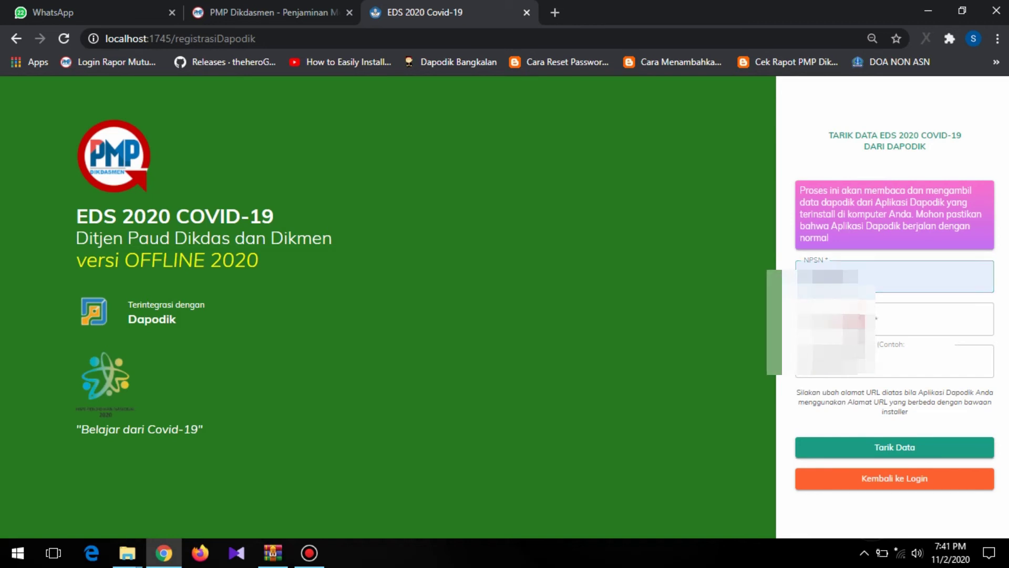
left_click(858, 320)
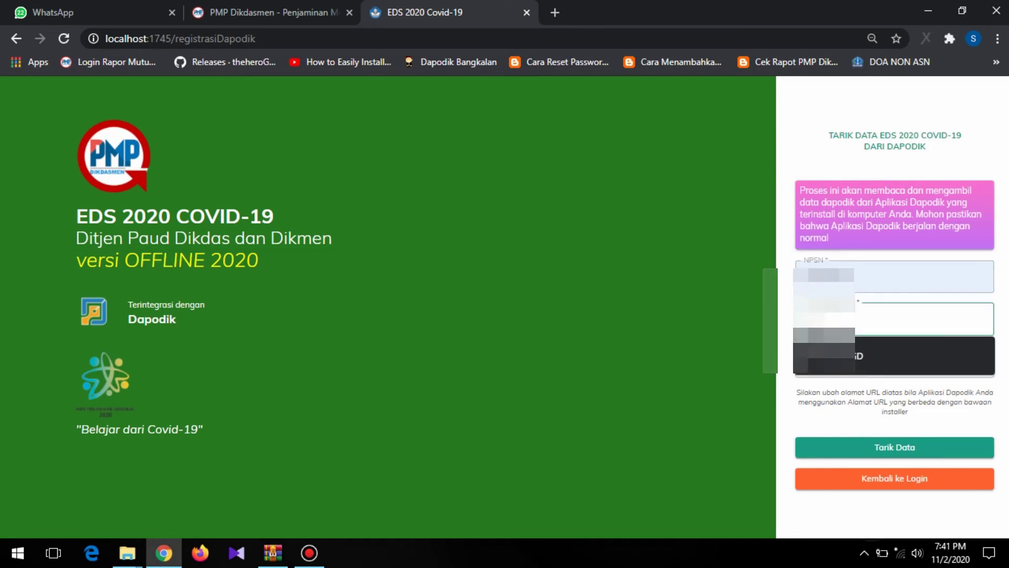
left_click(841, 356)
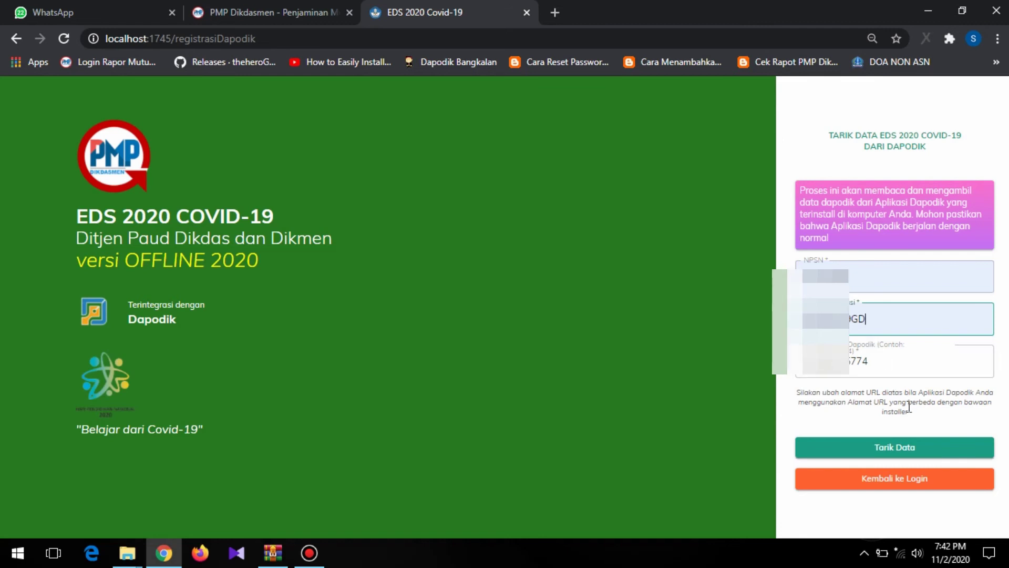
left_click(899, 445)
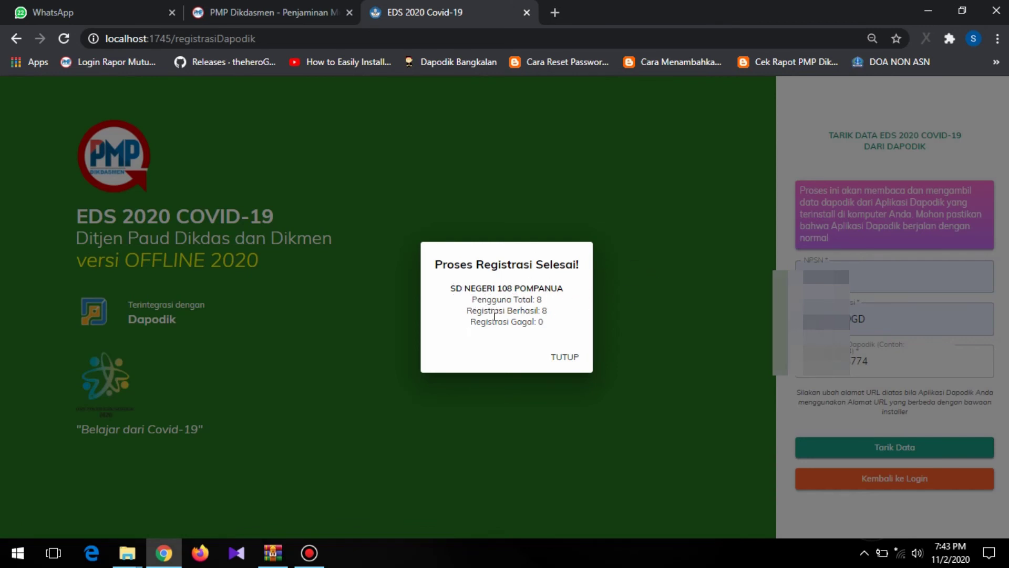
left_click(557, 361)
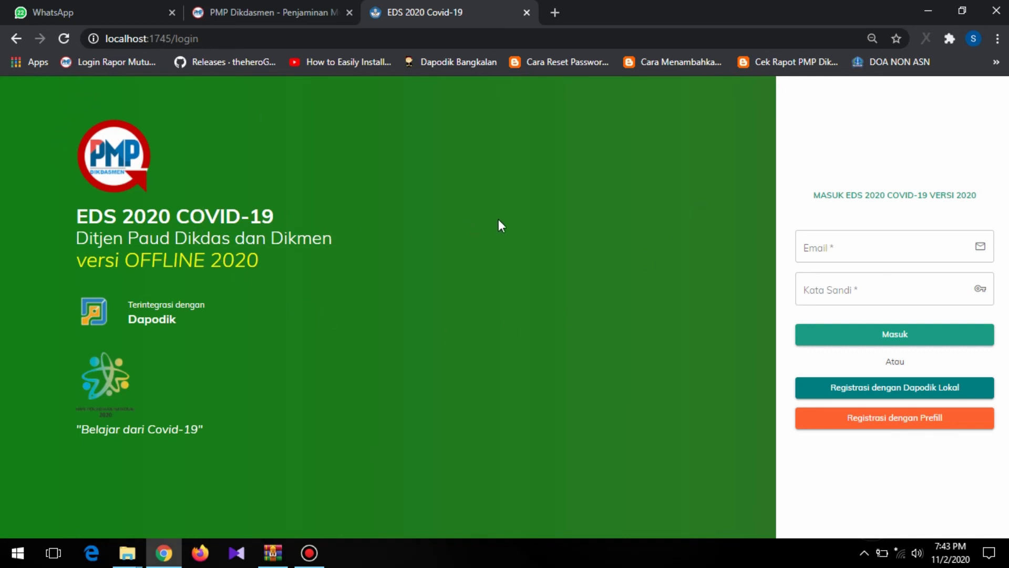
- Log in to EDS 2020 Covid-19 with the account e-mail and password
left_click(848, 250)
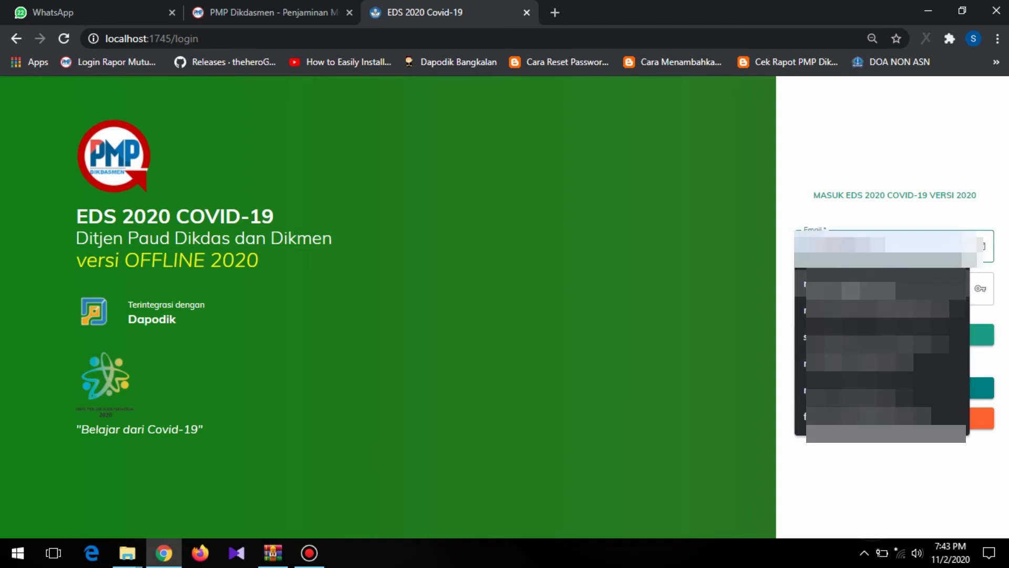
left_click(886, 314)
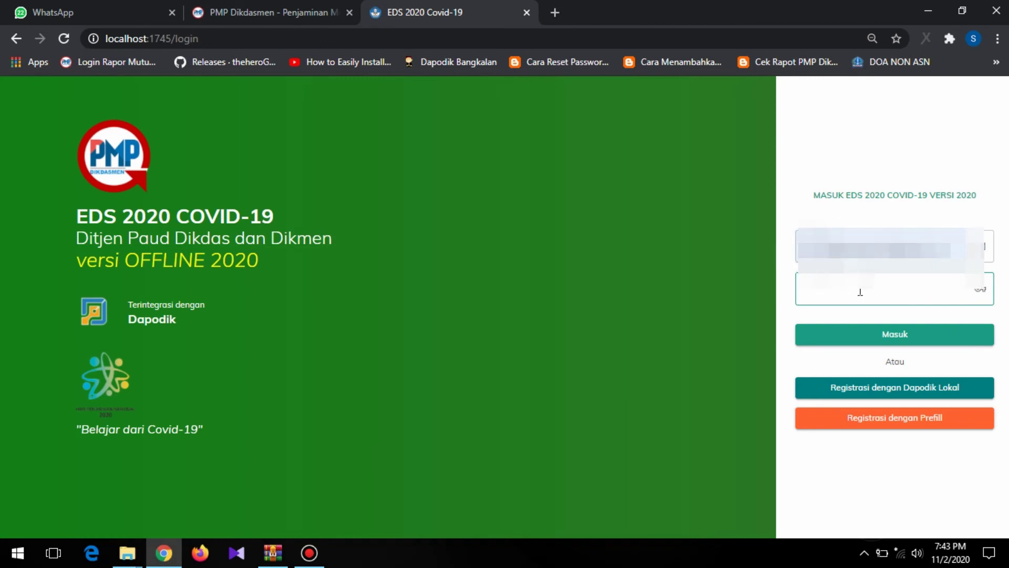
type("••••••")
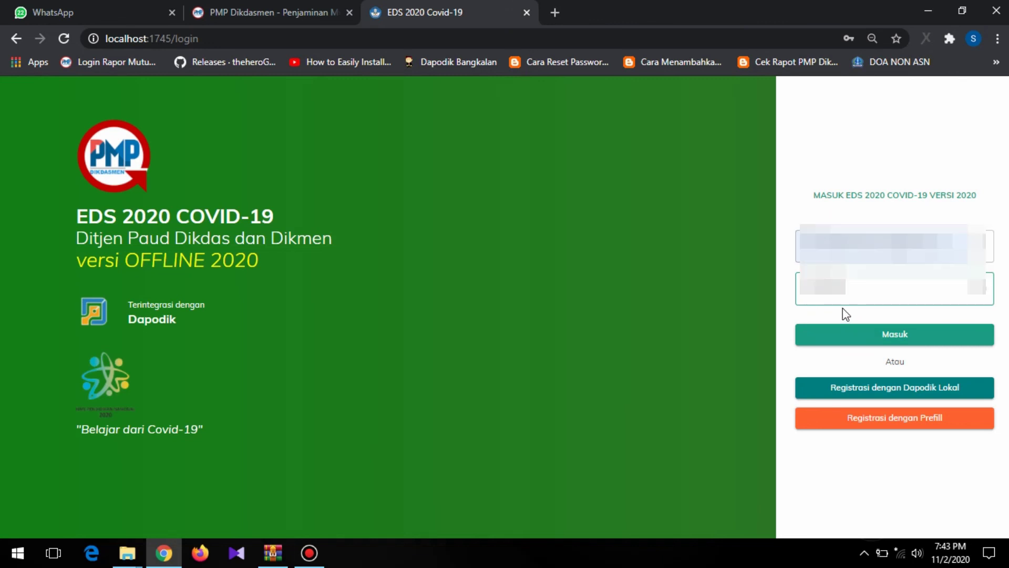
left_click(901, 337)
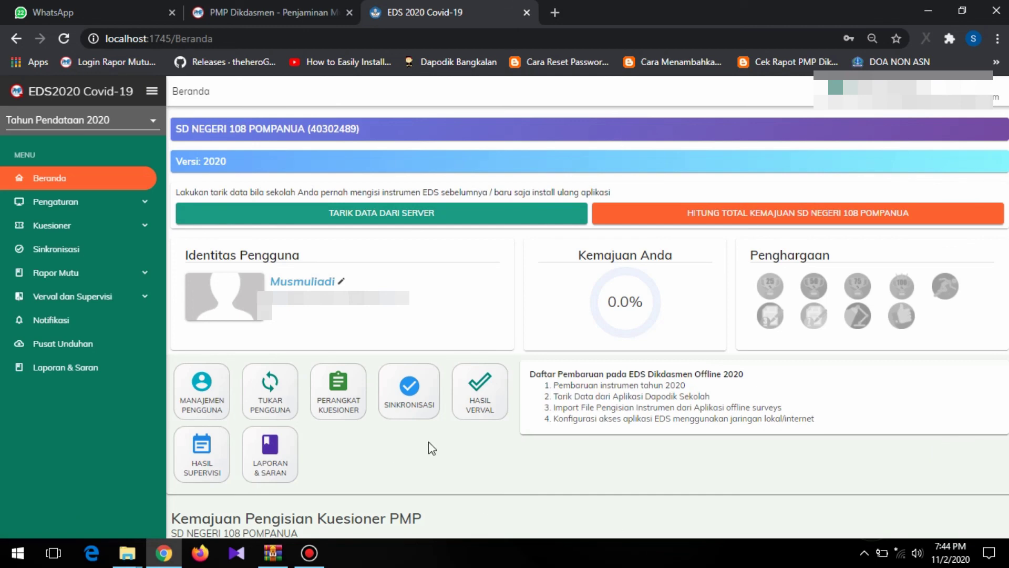
scroll(427, 443, "down", 5)
scroll(425, 437, "up", 5)
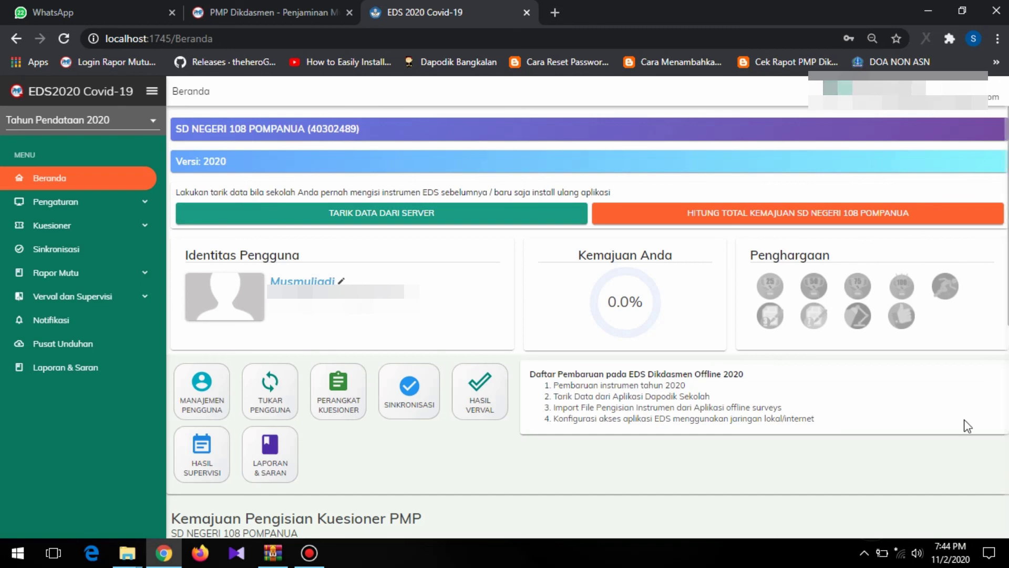
scroll(964, 424, "down", 8)
scroll(964, 424, "up", 8)
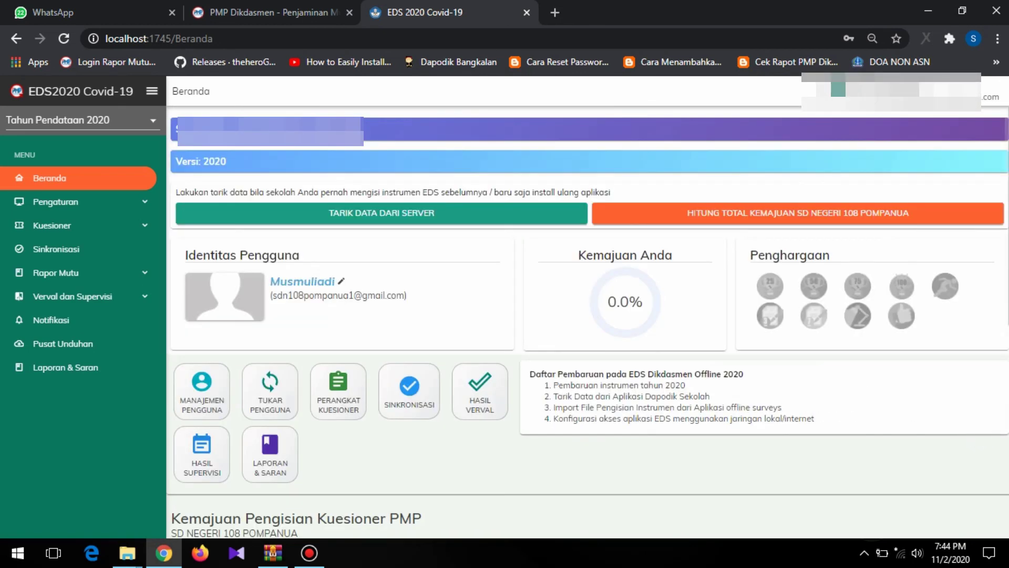